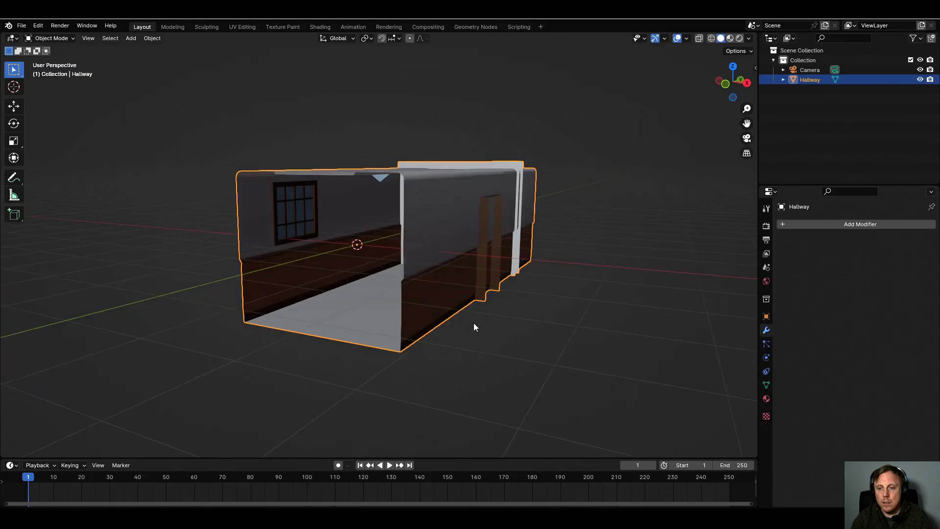
- Put the Hallway mesh into Edit Mode to inspect its edges and UV seams
middle_drag(474, 327, 493, 325)
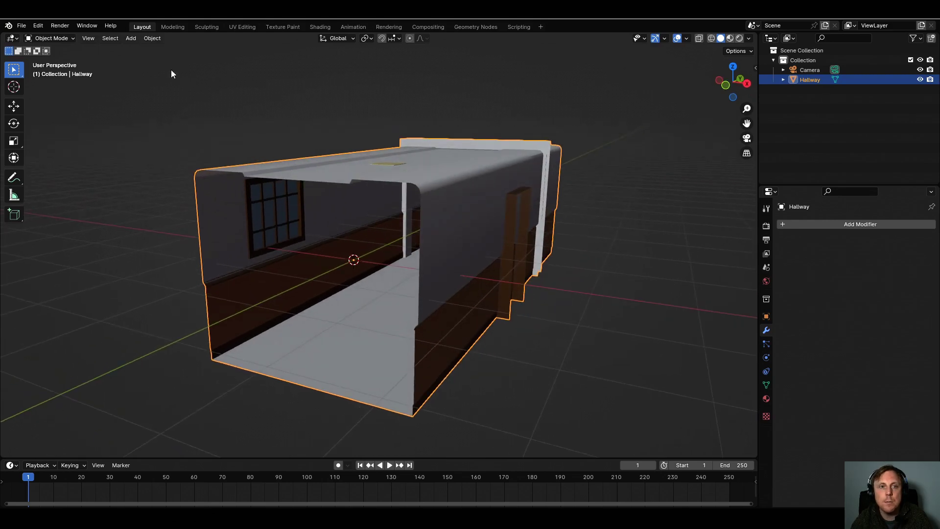
click(71, 40)
key(Tab)
middle_drag(490, 314, 460, 320)
scroll(463, 330, up, 4)
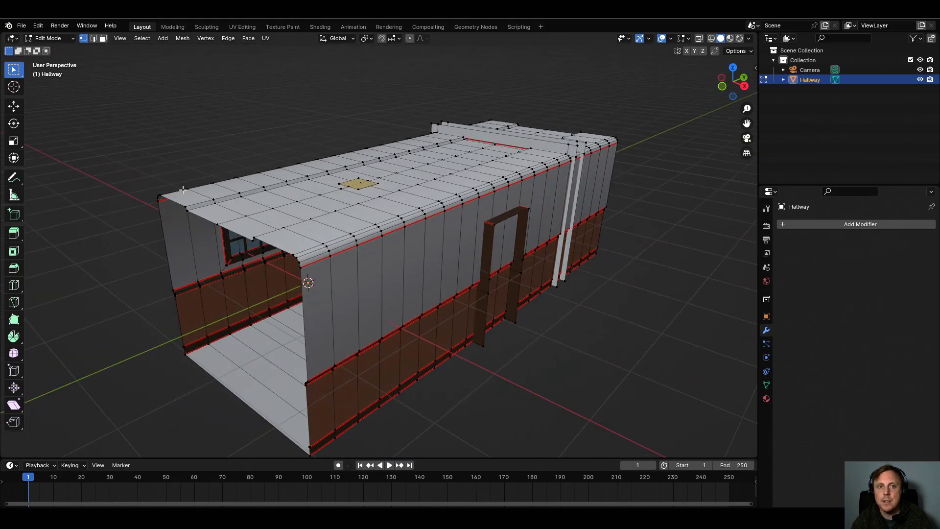
- Return the Hallway to Object Mode
click(66, 39)
click(63, 51)
middle_drag(379, 322, 421, 317)
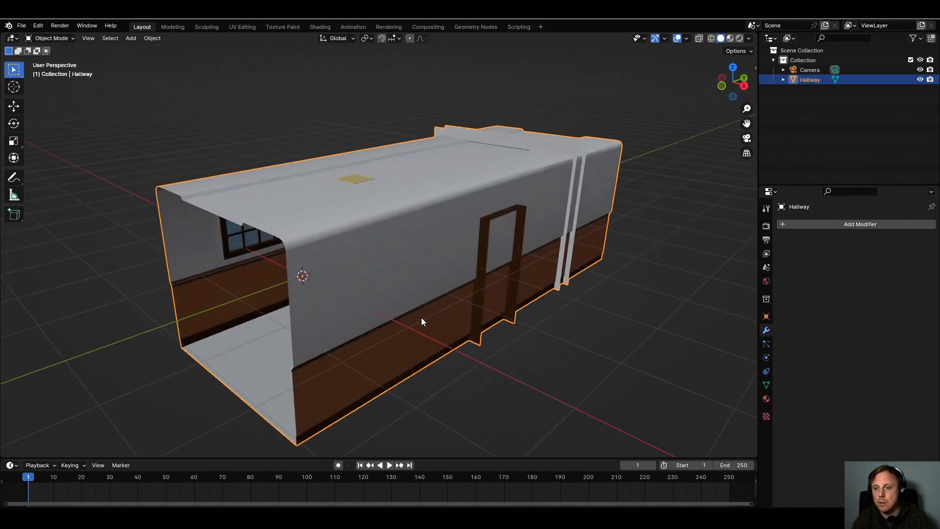
scroll(497, 334, down, 3)
- Add an Array modifier to the Hallway with relative offset X 0 and Y 1
click(823, 225)
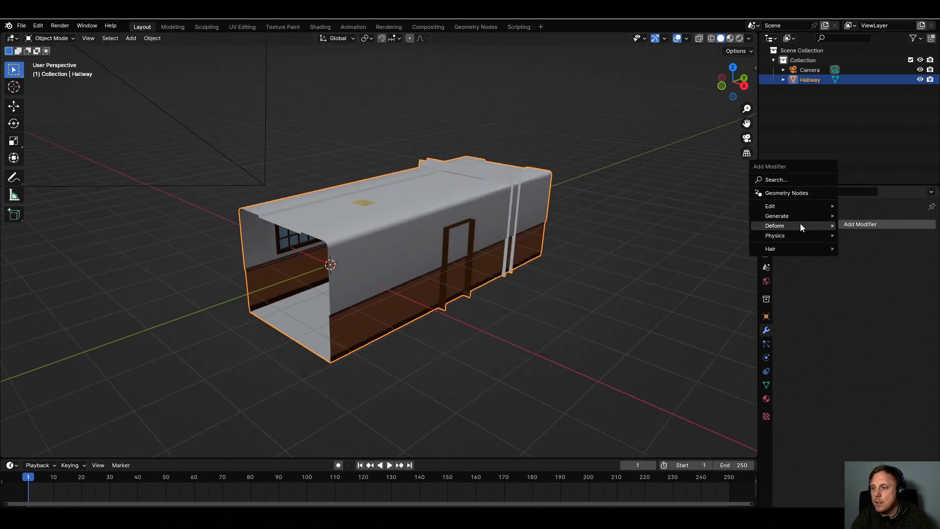
mouse_move(800, 223)
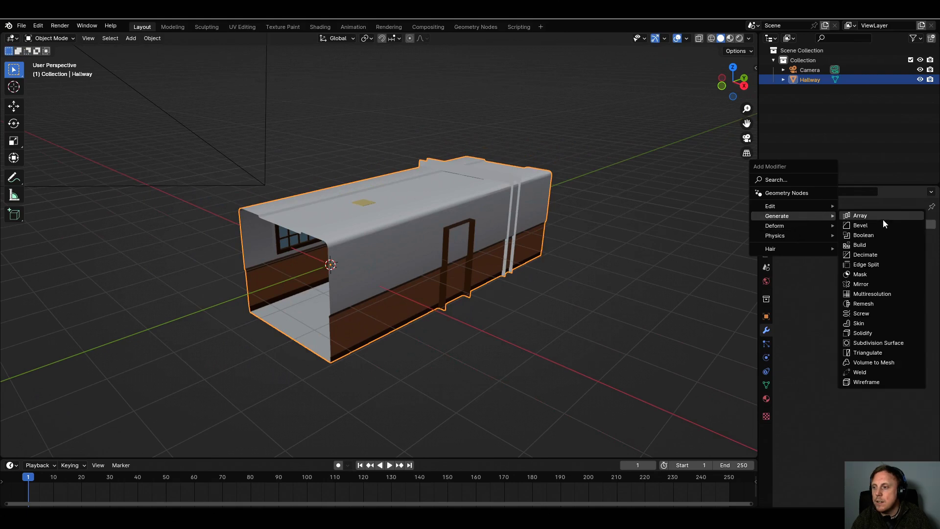
click(877, 216)
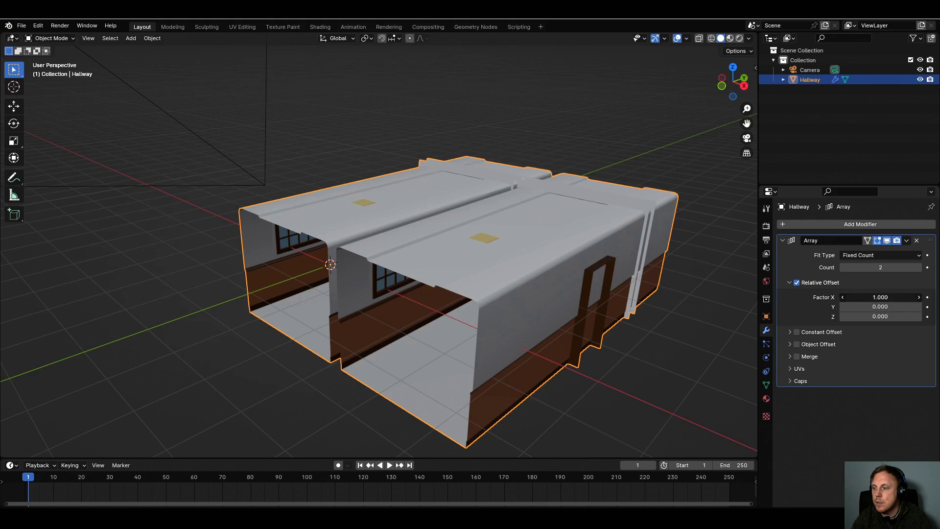
text(0)
key(Return)
click(877, 307)
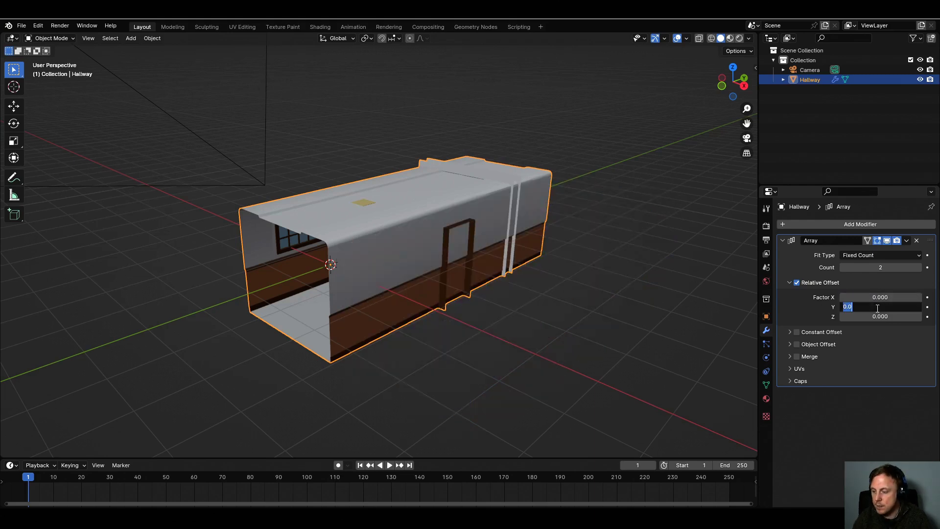
text(1)
key(Return)
- Set the Array count to 50 copies to form a long corridor
middle_drag(553, 309, 588, 304)
scroll(586, 292, up, 3)
scroll(603, 293, down, 5)
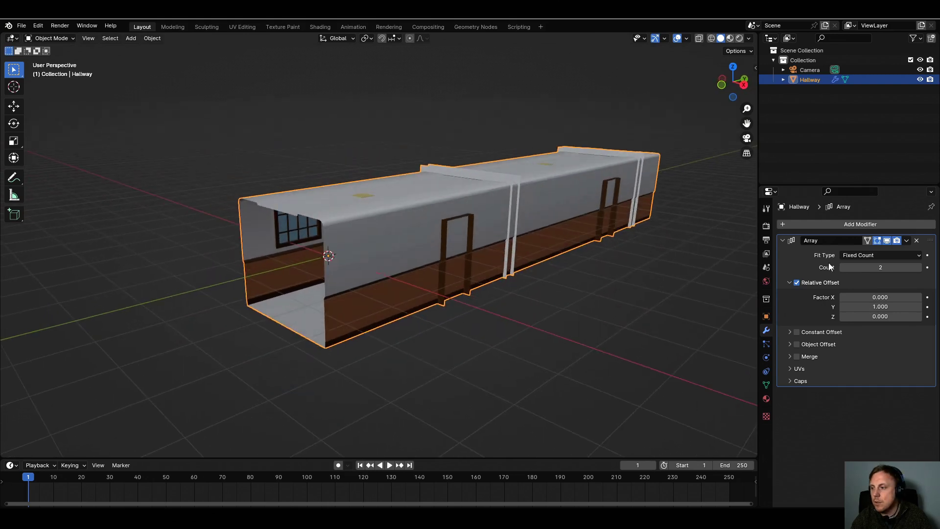
click(892, 267)
text(50)
key(Return)
scroll(546, 250, down, 8)
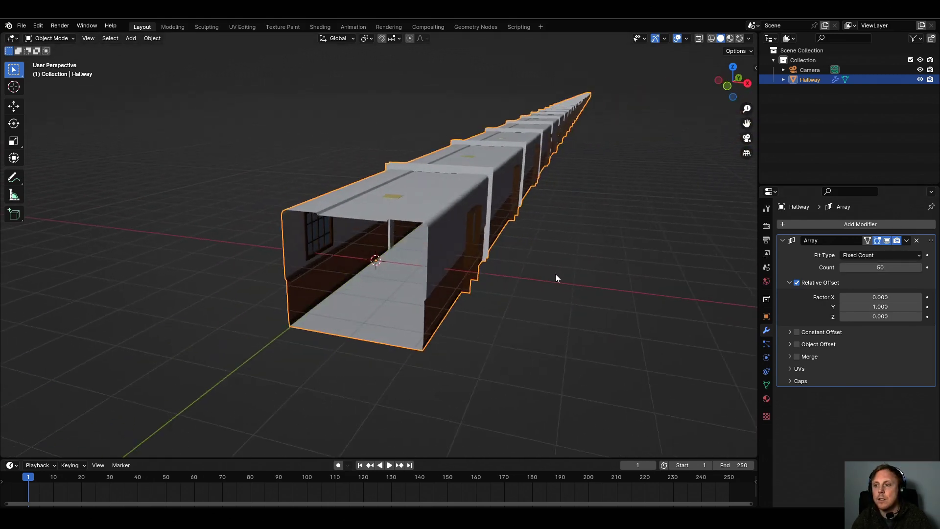
middle_drag(533, 285, 513, 267)
- Check the scene camera's view, then select the Camera and show its transform sidebar
scroll(539, 256, up, 6)
key(ctrl+alt+KP_0)
scroll(513, 268, down, 10)
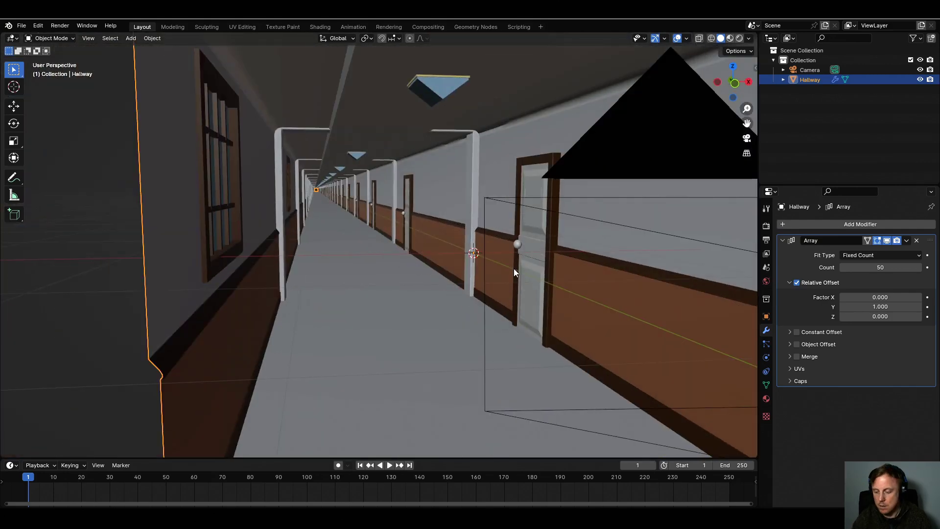
scroll(517, 277, up, 5)
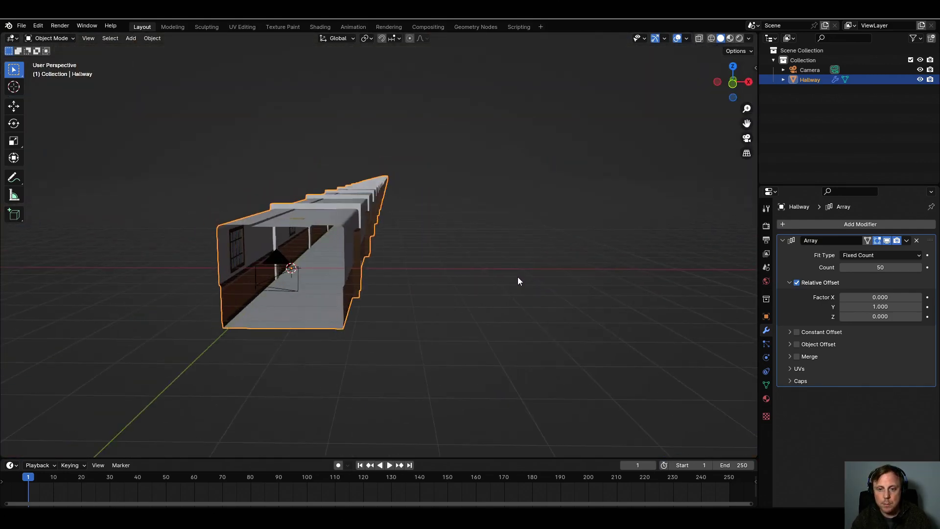
click(274, 286)
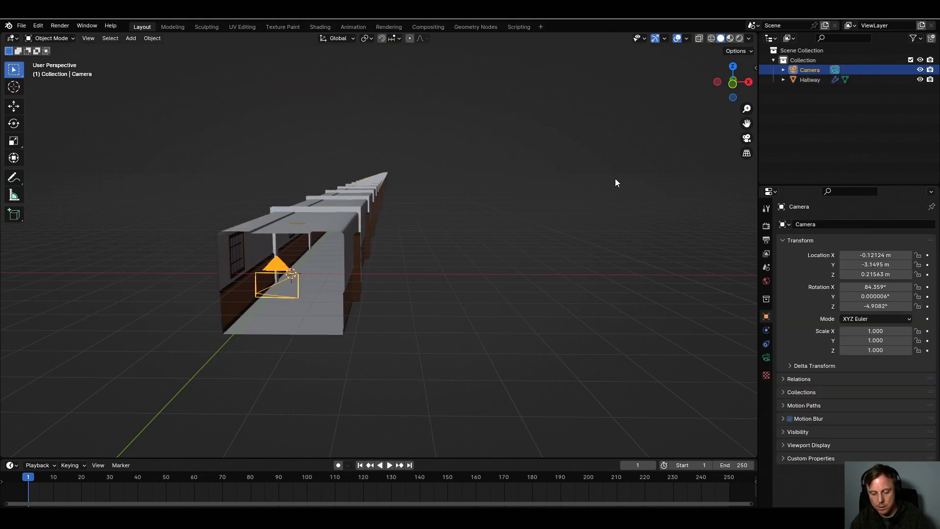
key(n)
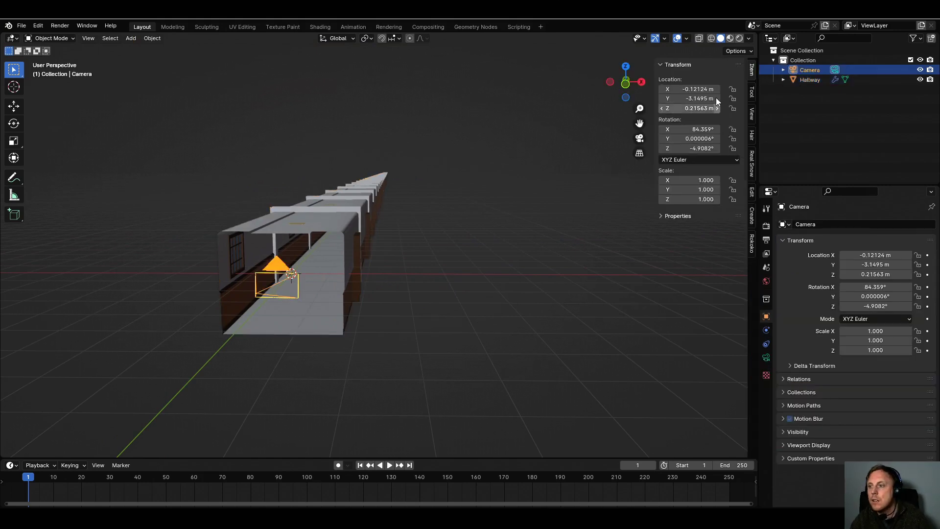
- Set the Camera's Y and Z rotation to 0°
click(691, 139)
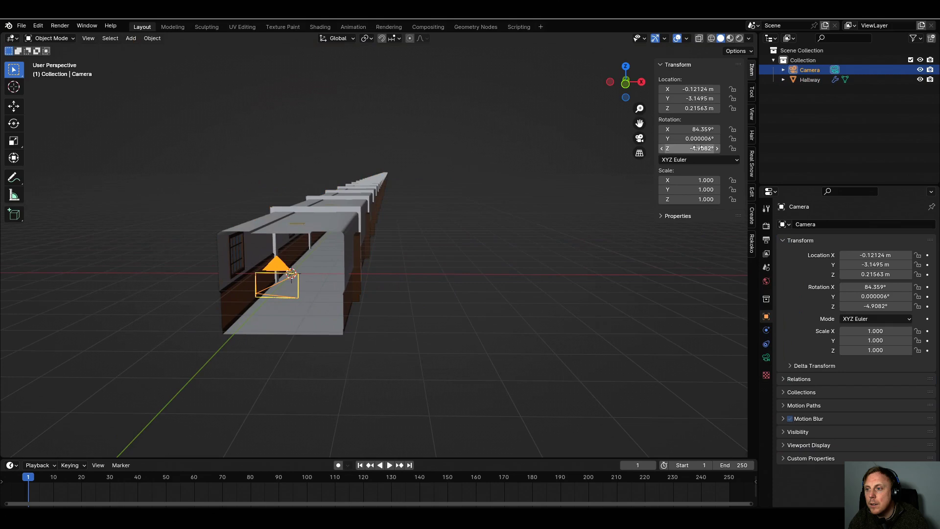
text(0)
key(Return)
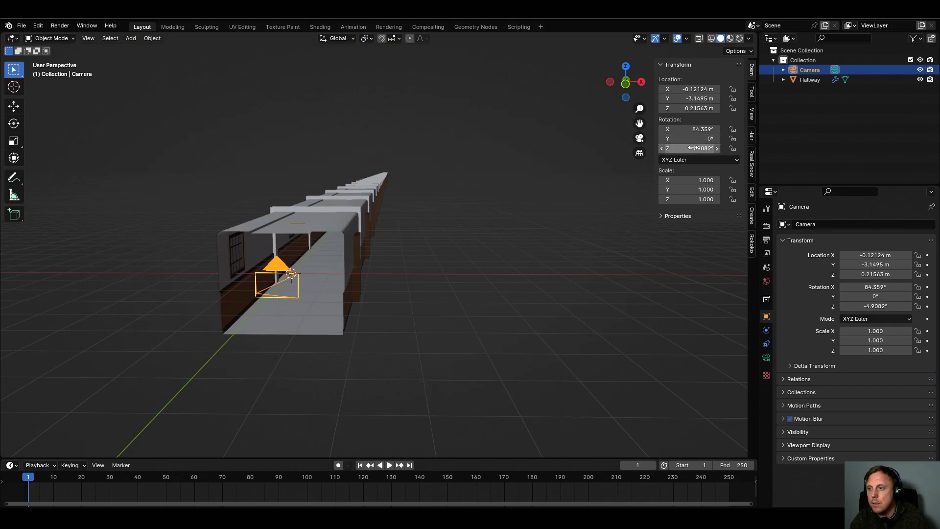
click(693, 148)
text(0)
key(Return)
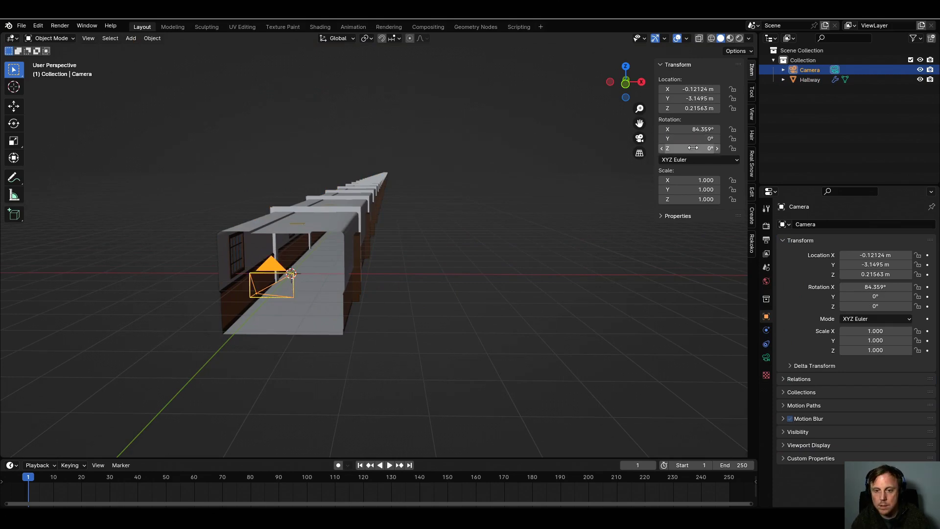
- Look through the camera down the hallway, then frame the whole corridor
key(KP_Decimal)
key(KP_0)
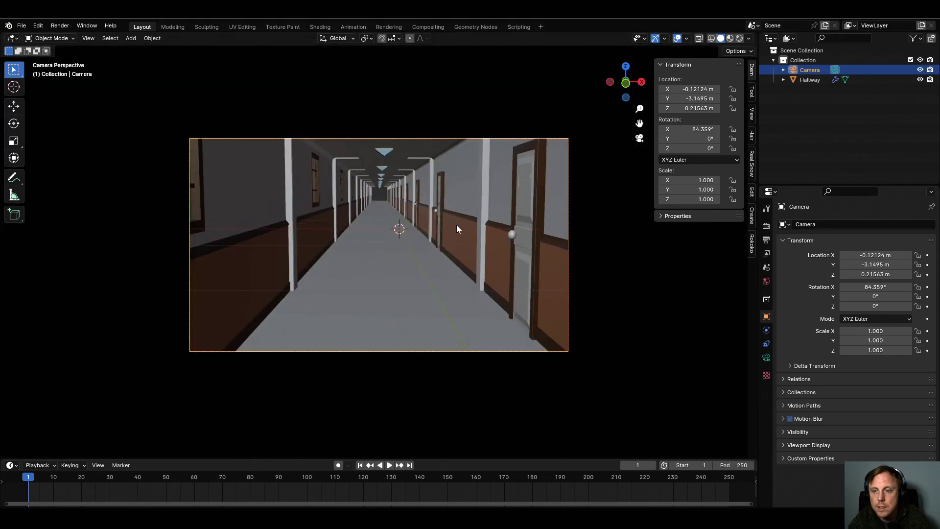
key(Home)
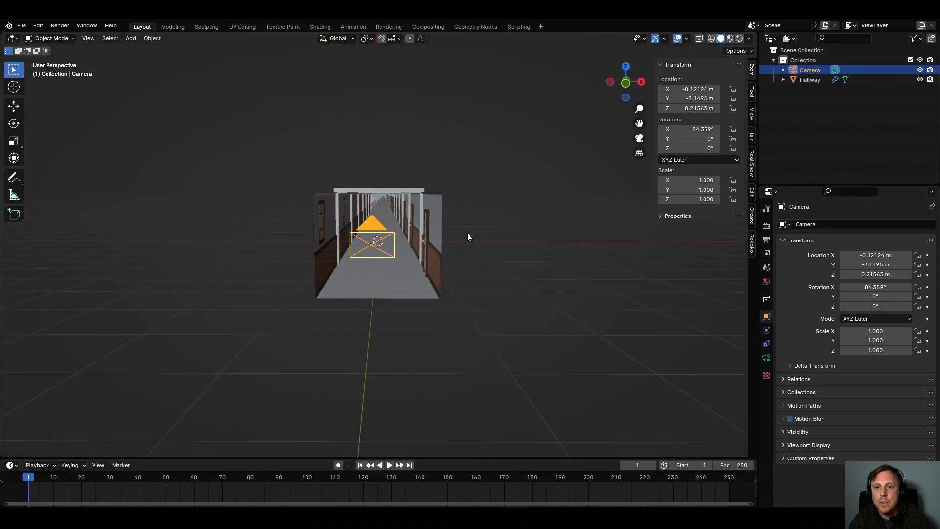
middle_drag(486, 261, 384, 316)
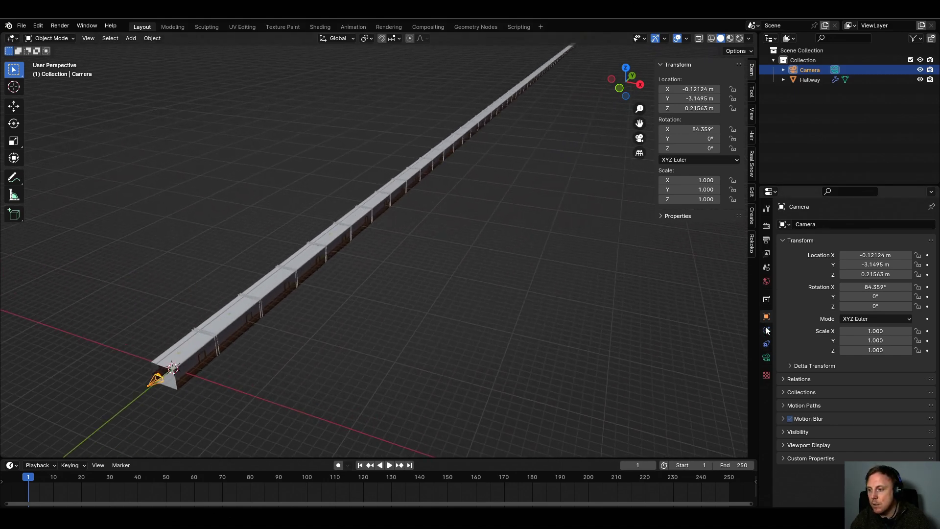
- Add a Simple Deform Twist modifier (45°) to the Hallway and set its axis to Y
click(243, 323)
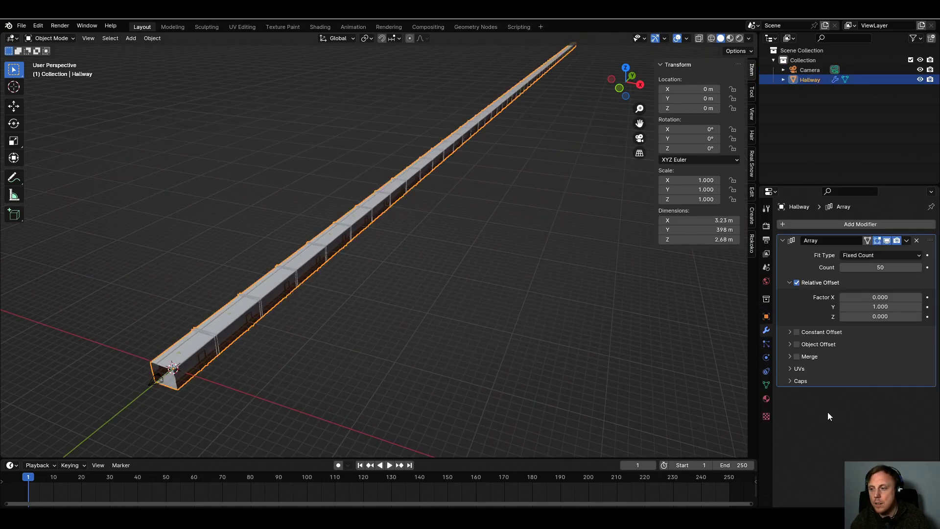
click(909, 224)
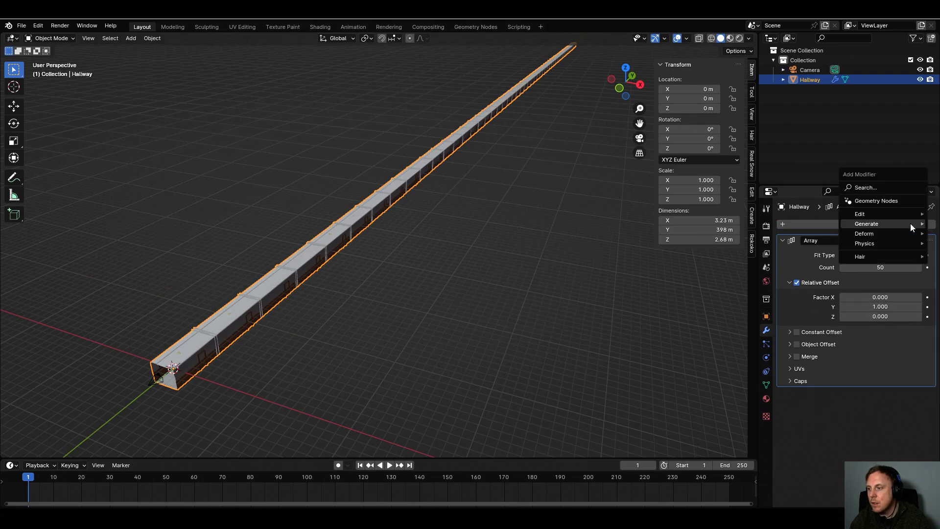
mouse_move(907, 224)
mouse_move(875, 239)
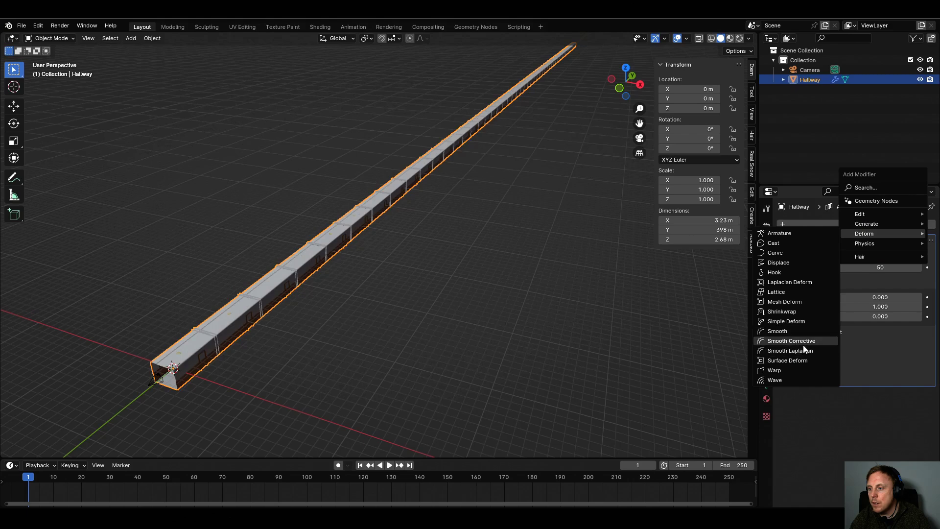
click(797, 321)
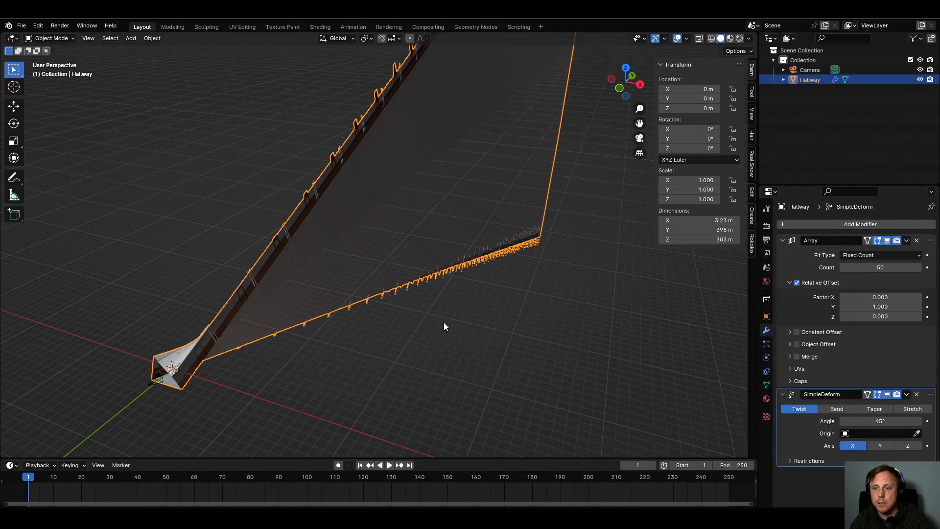
middle_drag(403, 310, 448, 324)
middle_drag(663, 279, 541, 292)
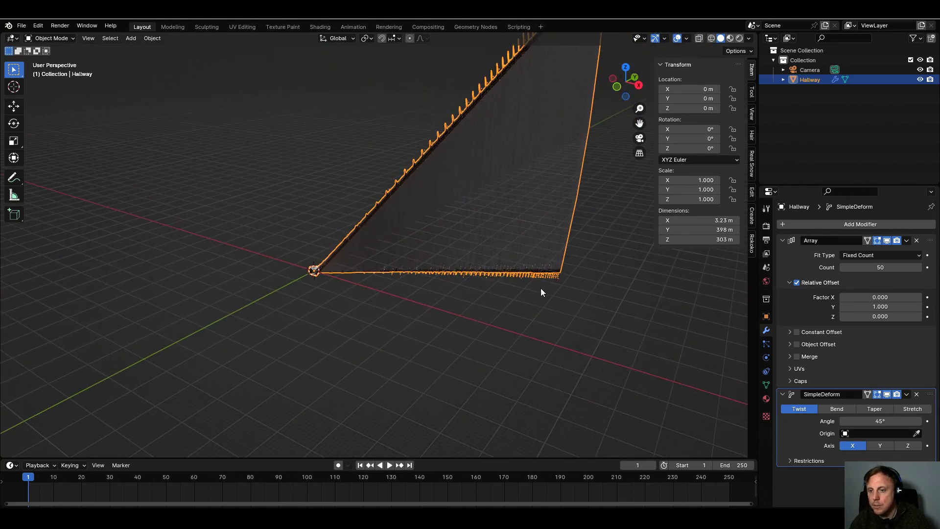
click(880, 446)
middle_drag(548, 353, 387, 291)
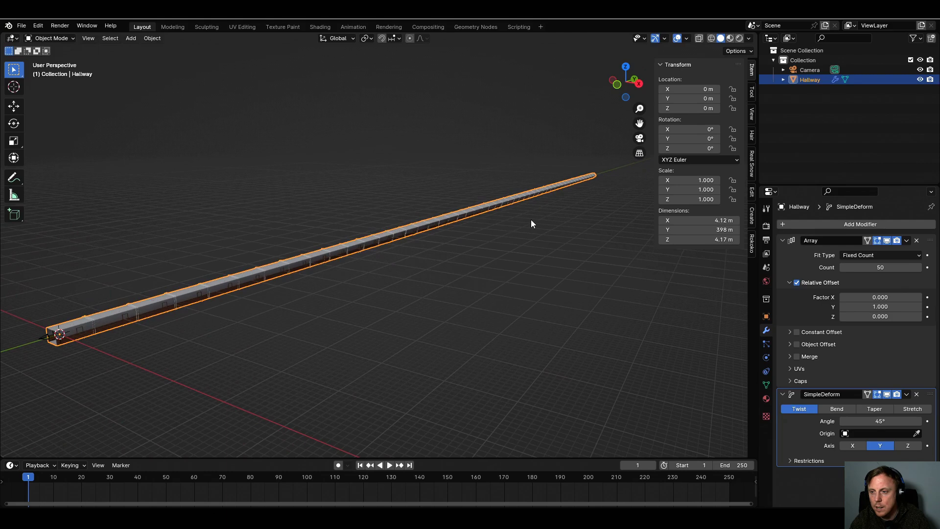
middle_drag(513, 324, 539, 328)
- In camera view, set the SimpleDeform twist angle to 360°
key(KP_0)
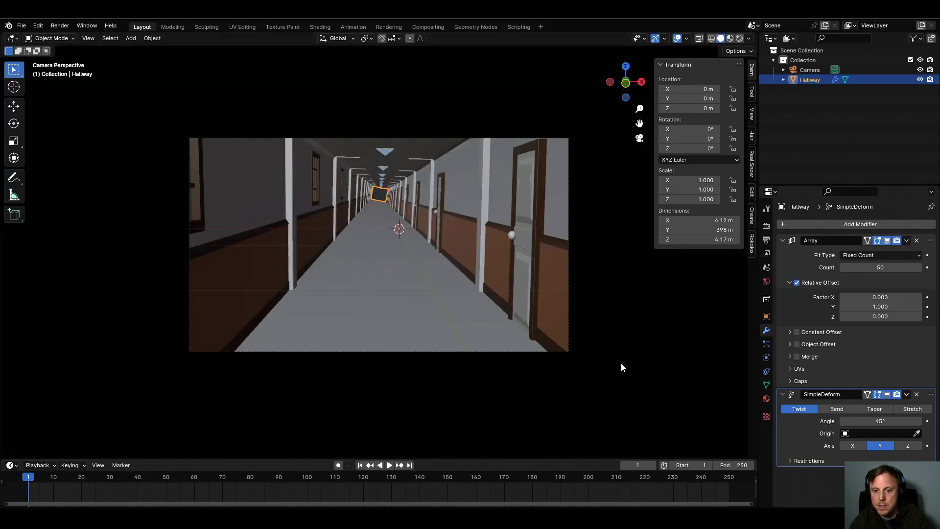
click(881, 422)
text(360)
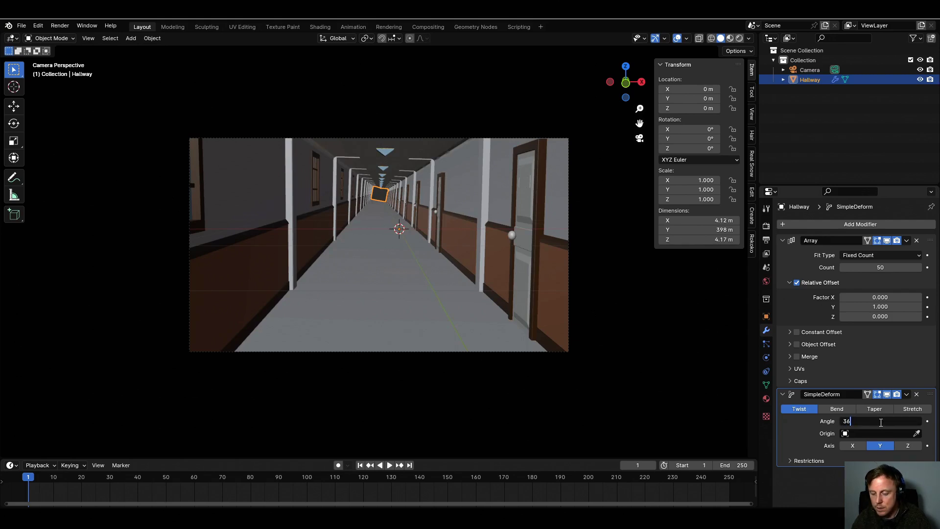
key(Return)
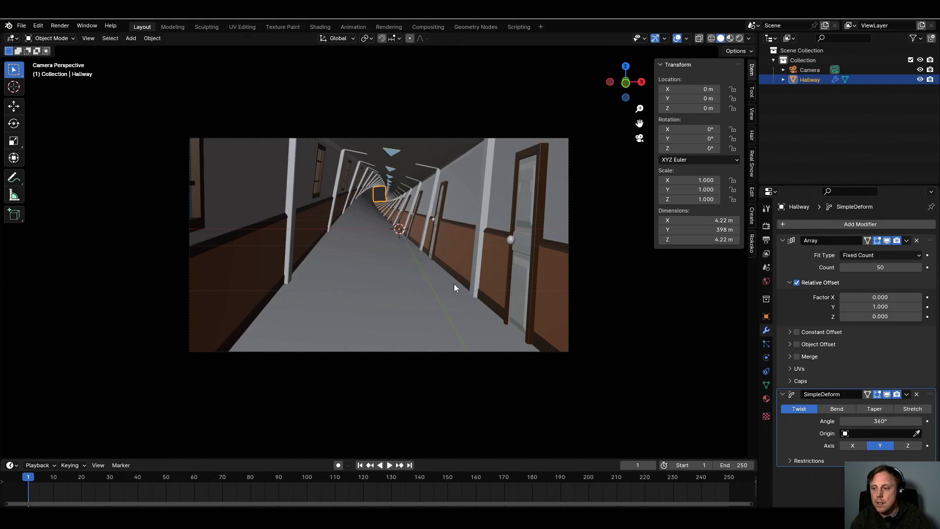
middle_drag(559, 318, 506, 326)
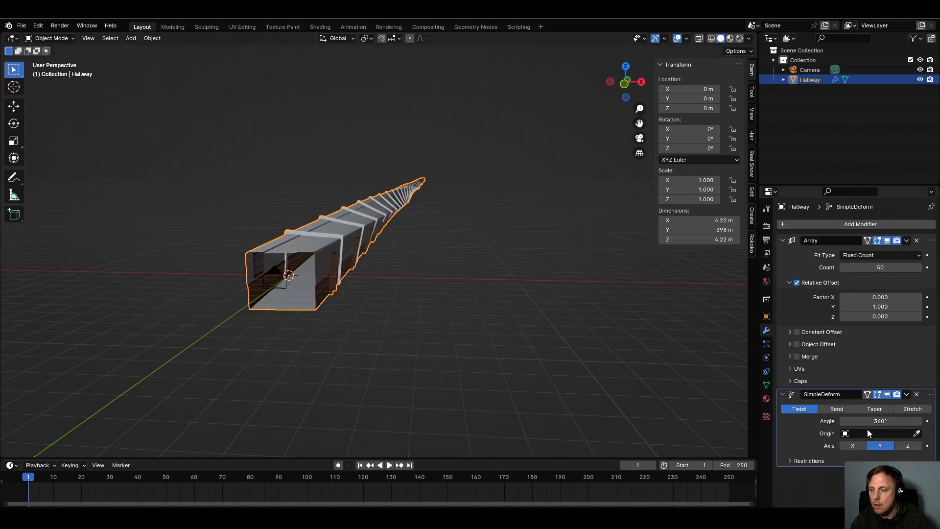
- Add a Plain Axes Empty at the world origin
middle_drag(387, 273, 379, 280)
key(shift+a)
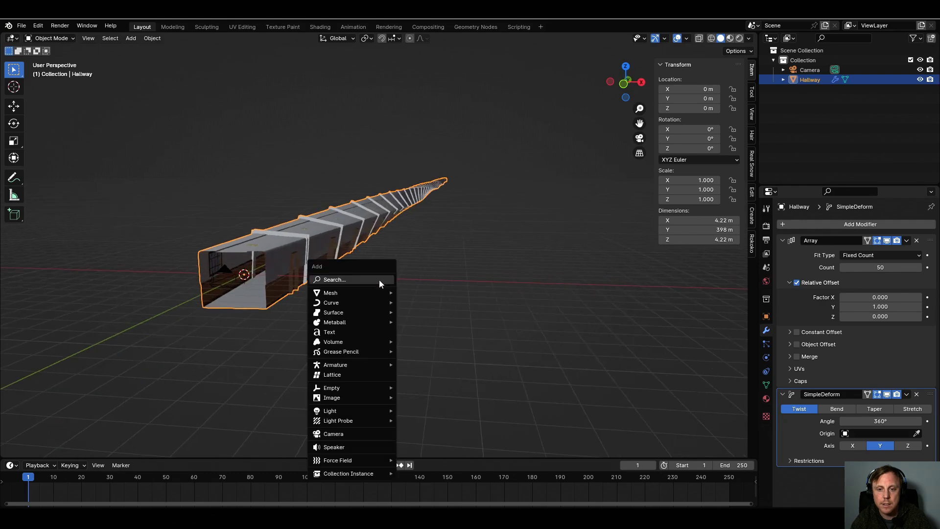
mouse_move(354, 291)
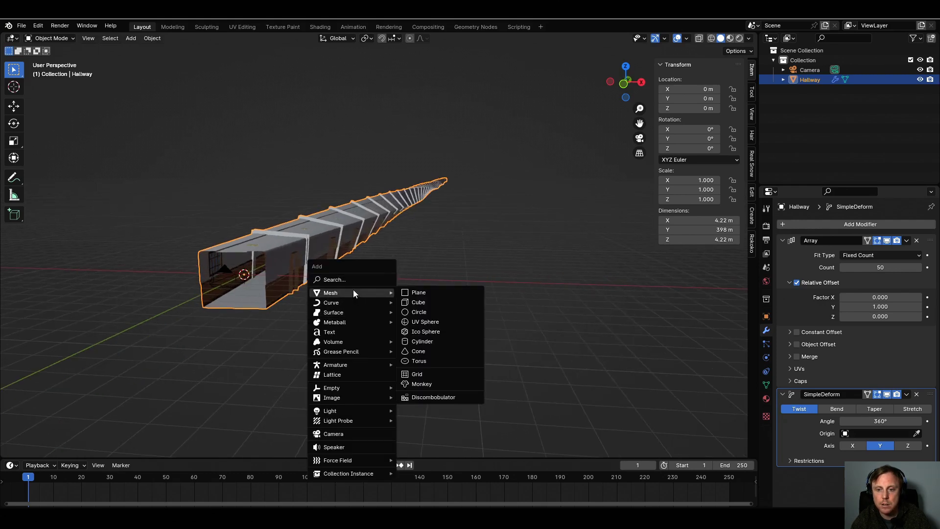
mouse_move(378, 386)
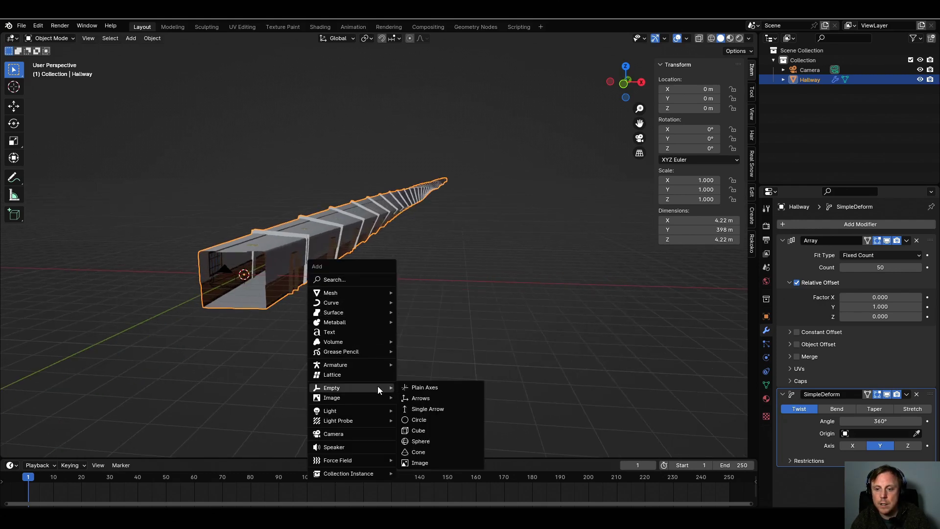
click(448, 387)
middle_drag(430, 378, 384, 333)
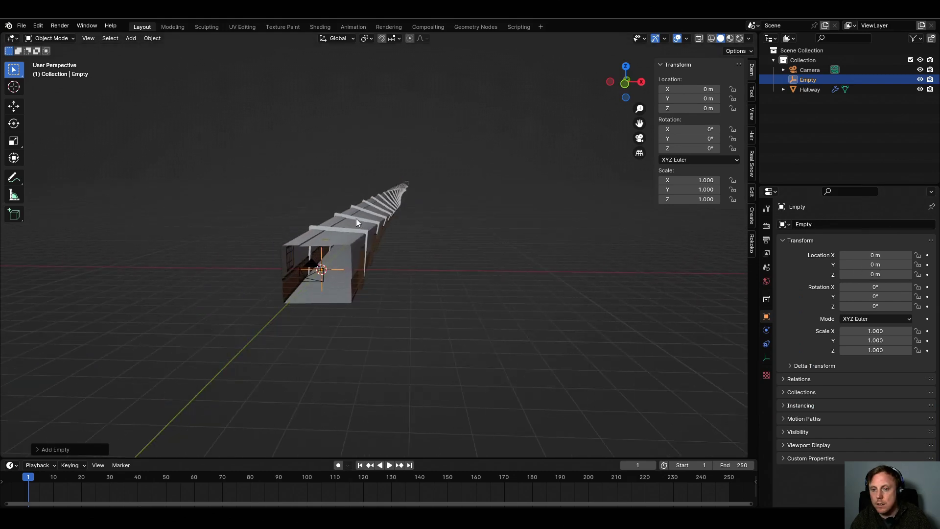
- Set the Empty as the origin of the Hallway's SimpleDeform twist
click(351, 247)
click(903, 435)
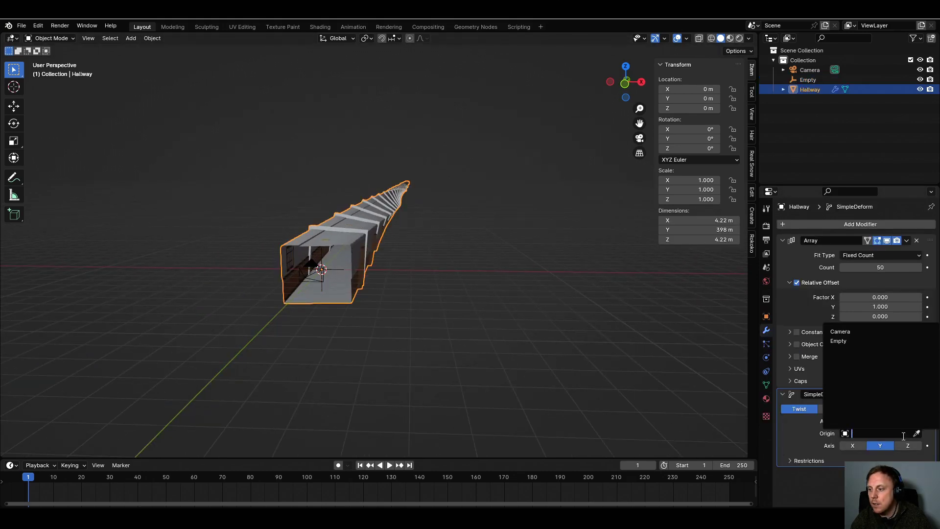
click(856, 344)
shift+middle_drag(270, 255, 250, 254)
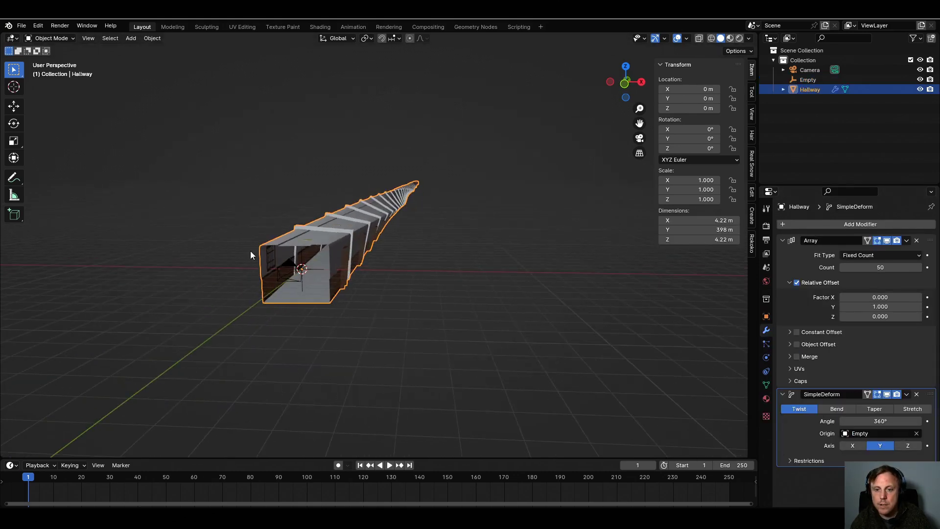
click(316, 266)
- Move the Empty about 40 m along Y down the hallway
click(316, 267)
click(314, 269)
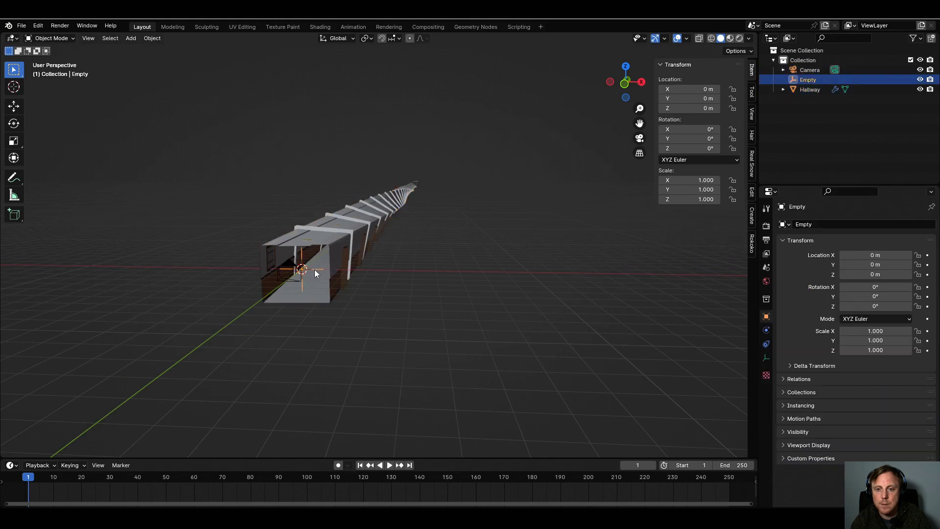
middle_drag(314, 270, 386, 293)
key(g)
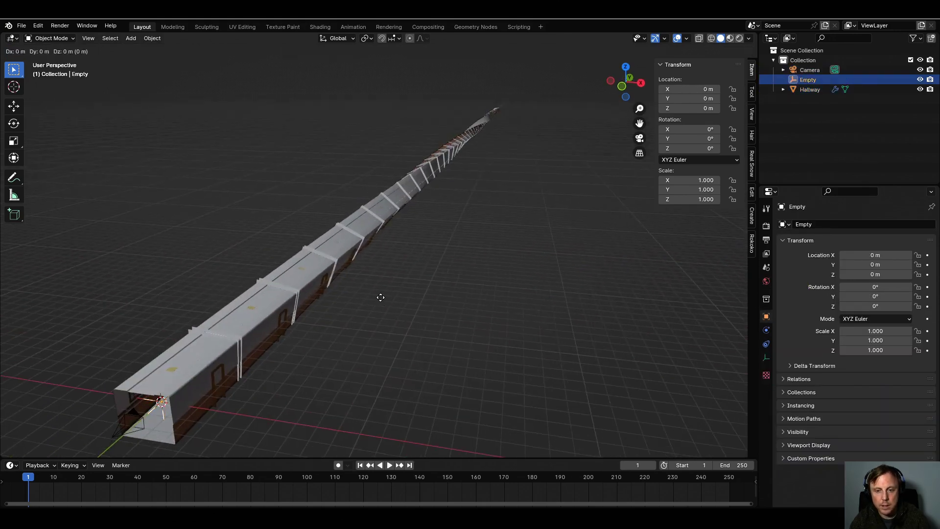
key(y)
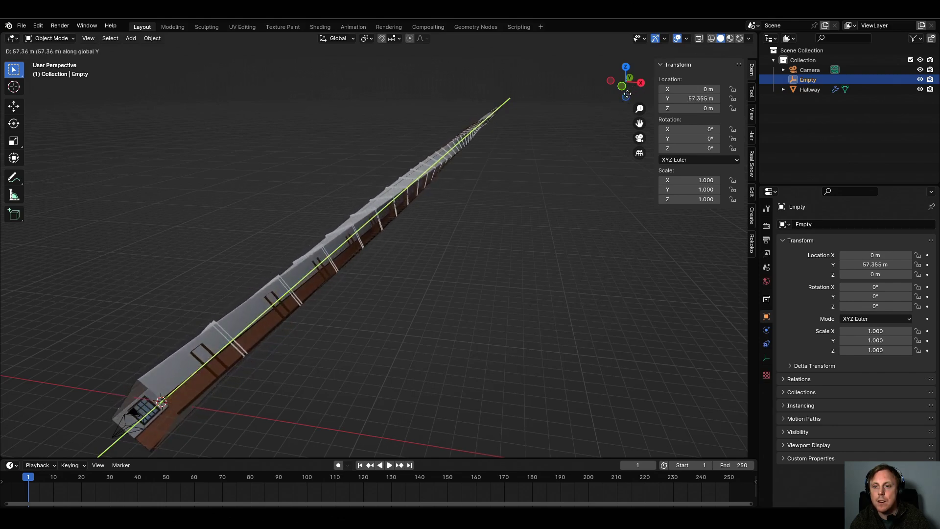
click(592, 109)
scroll(486, 206, up, 3)
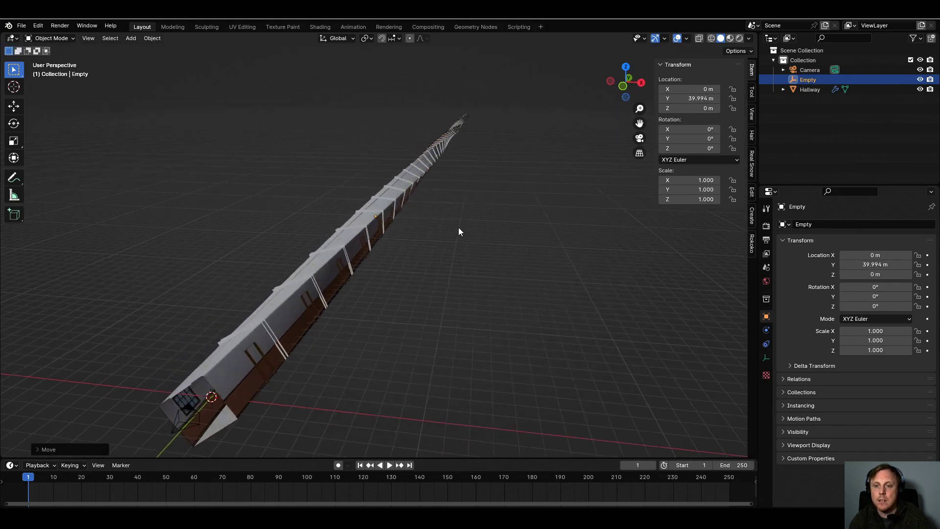
middle_drag(458, 227, 366, 250)
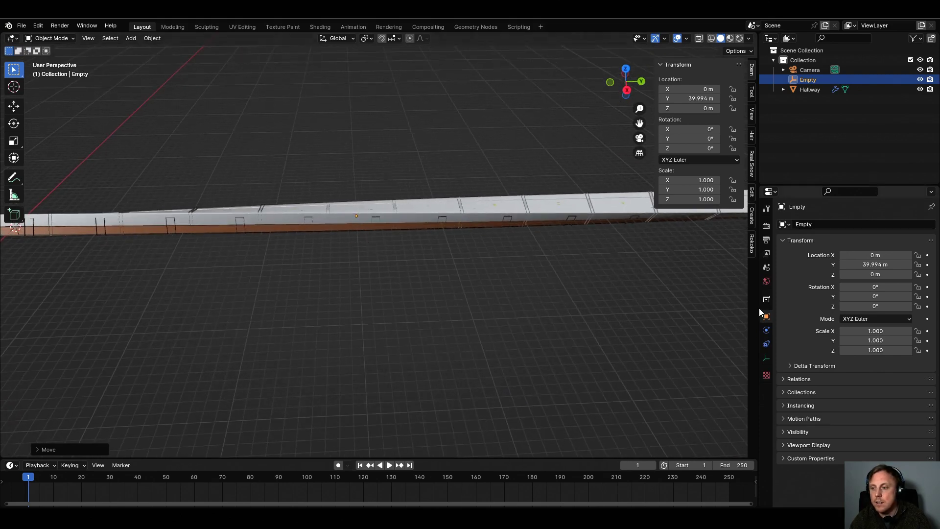
- Select the Hallway and view the twisted corridor through the camera
click(383, 220)
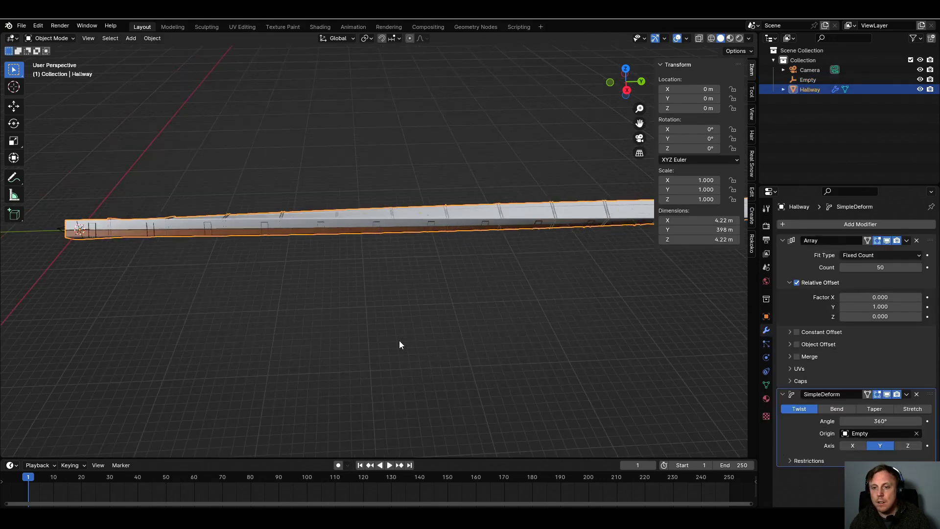
middle_drag(399, 342, 497, 310)
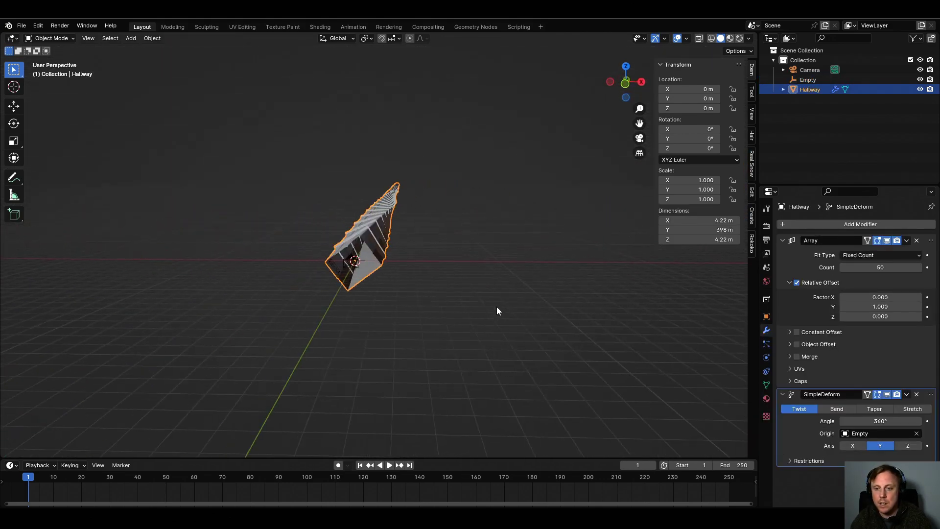
key(KP_0)
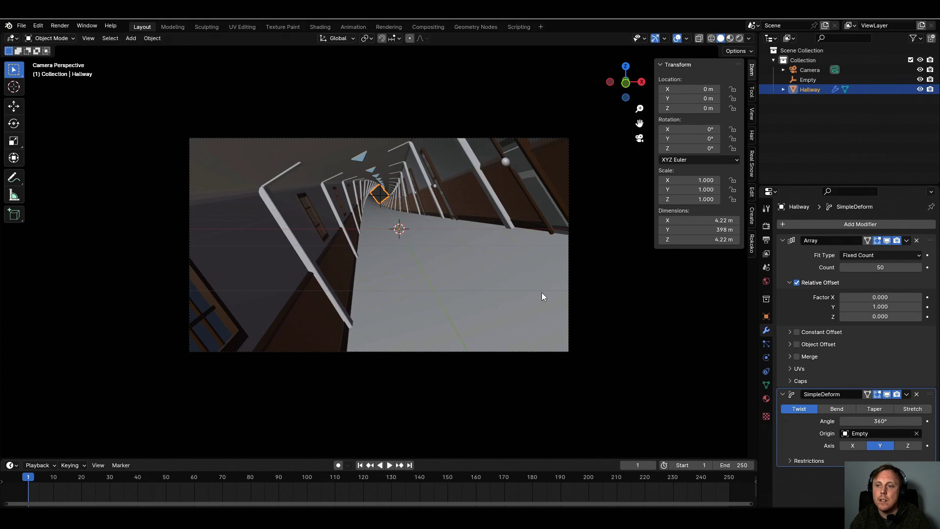
- Keyframe the twist angle at 0° on frame 1
middle_drag(549, 293, 539, 301)
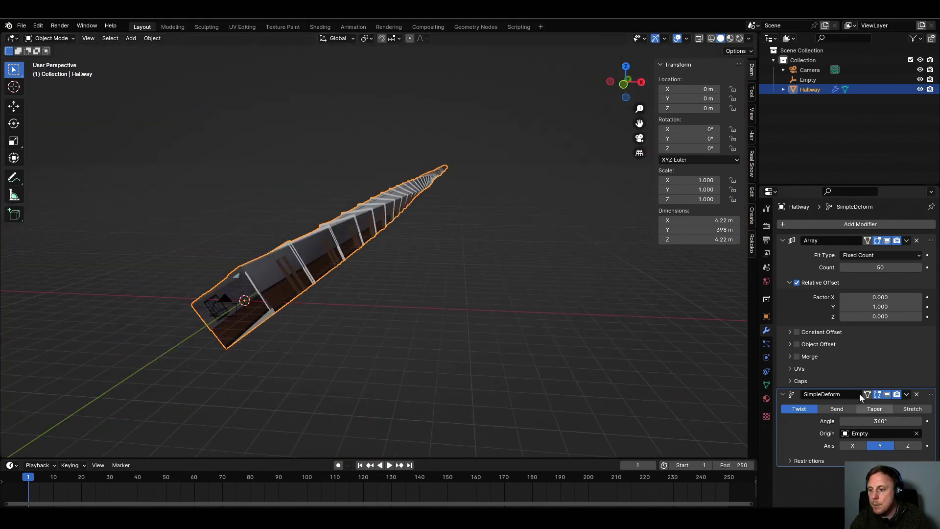
click(880, 421)
key(Return)
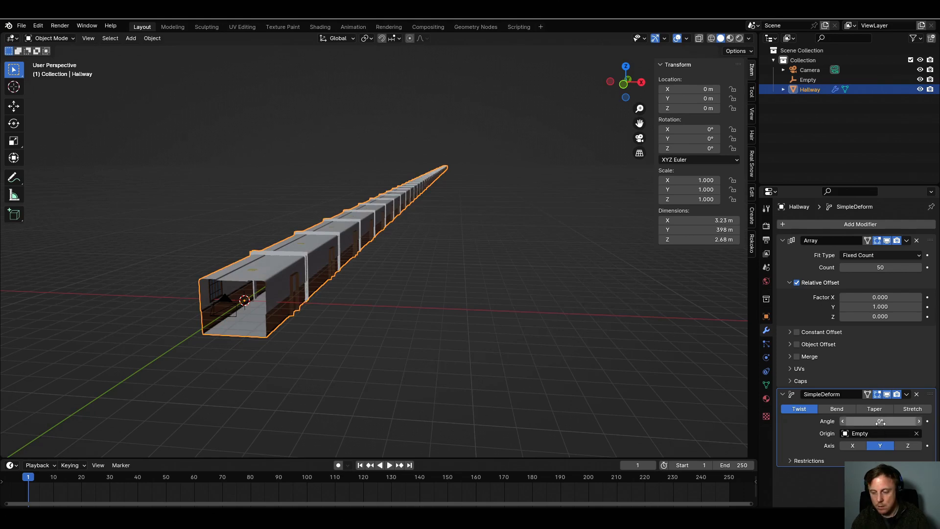
key(i)
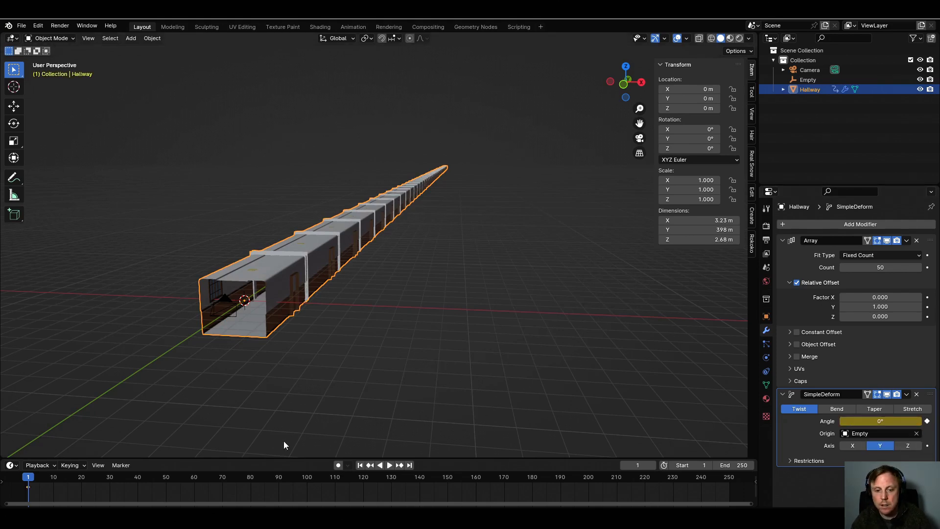
- Keyframe the twist angle at 360° on frame 100
drag(300, 456, 300, 388)
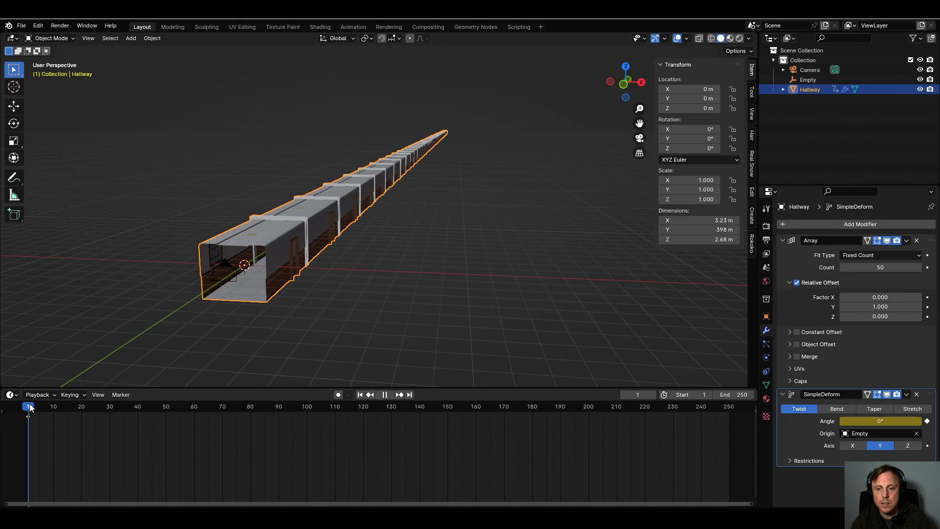
key(space)
key(space)
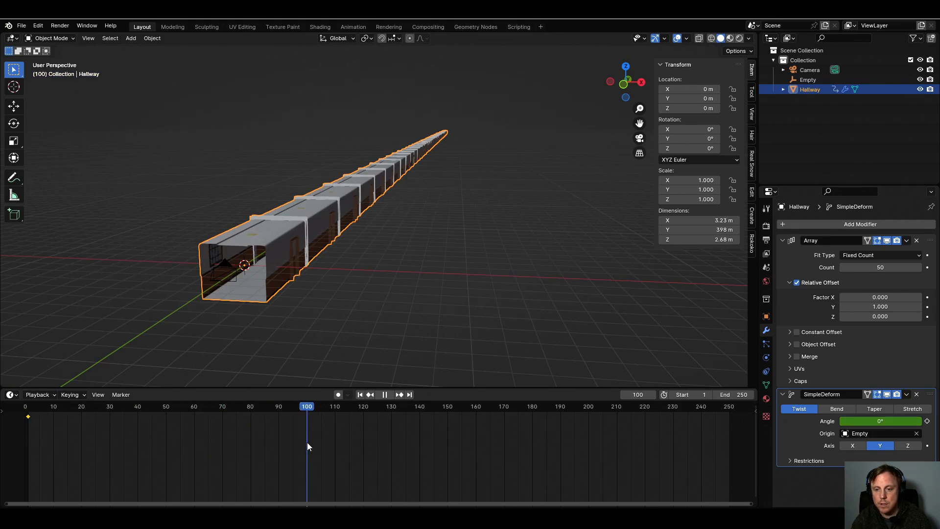
click(895, 421)
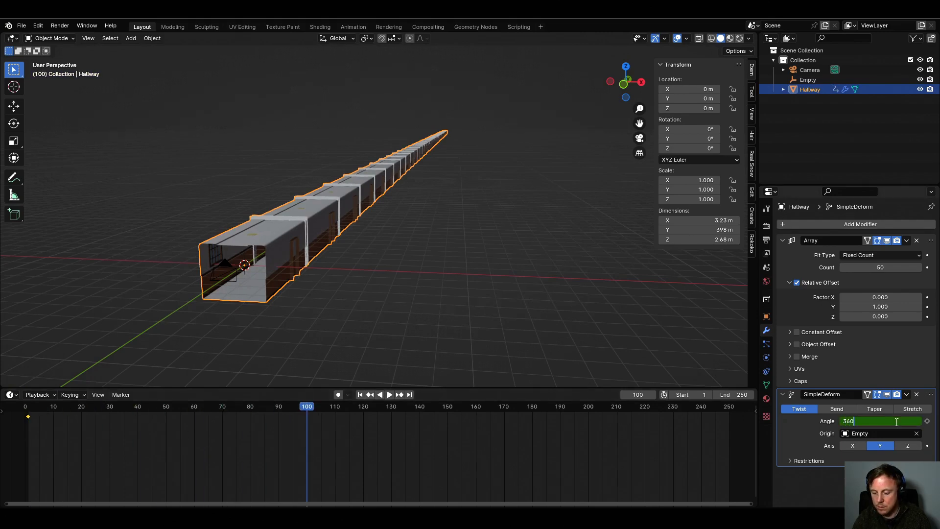
key(Return)
key(i)
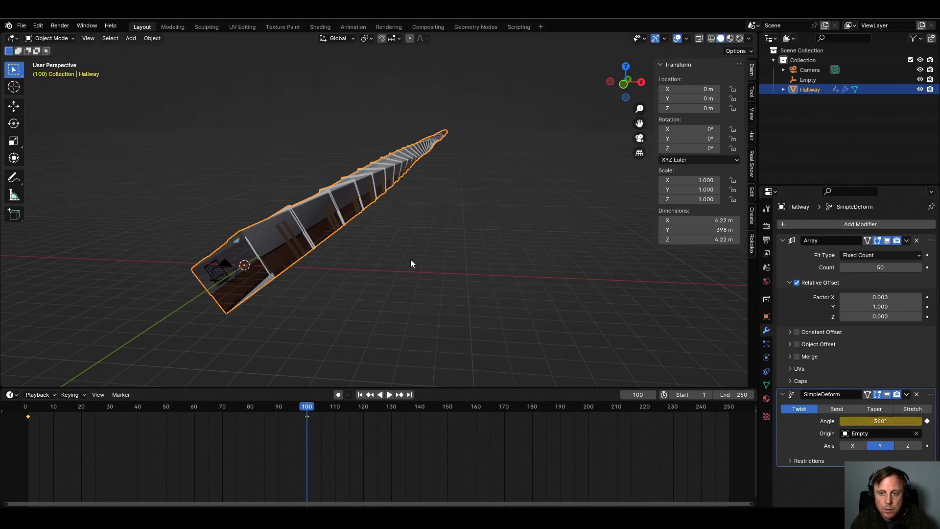
- Move the Empty along Y to about -0.929 m near the entrance, then rewind in camera view
click(806, 79)
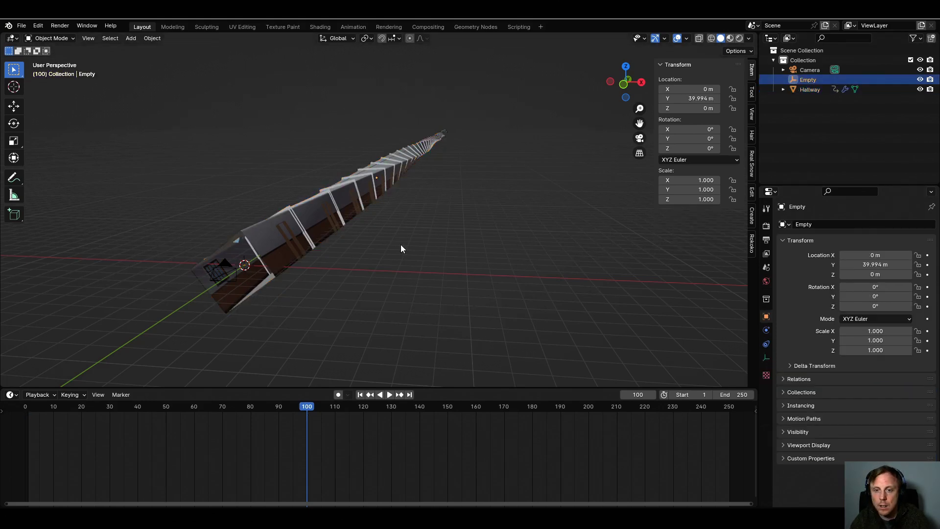
key(g)
key(y)
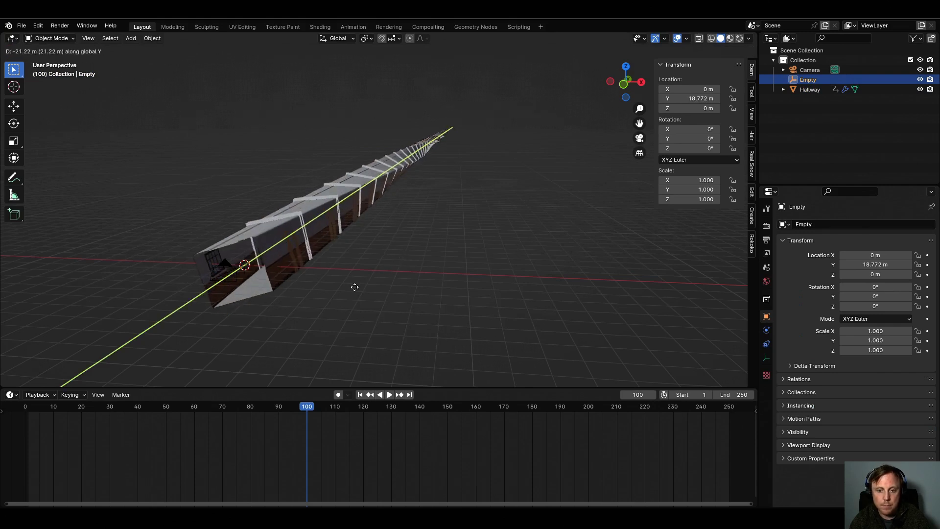
click(260, 347)
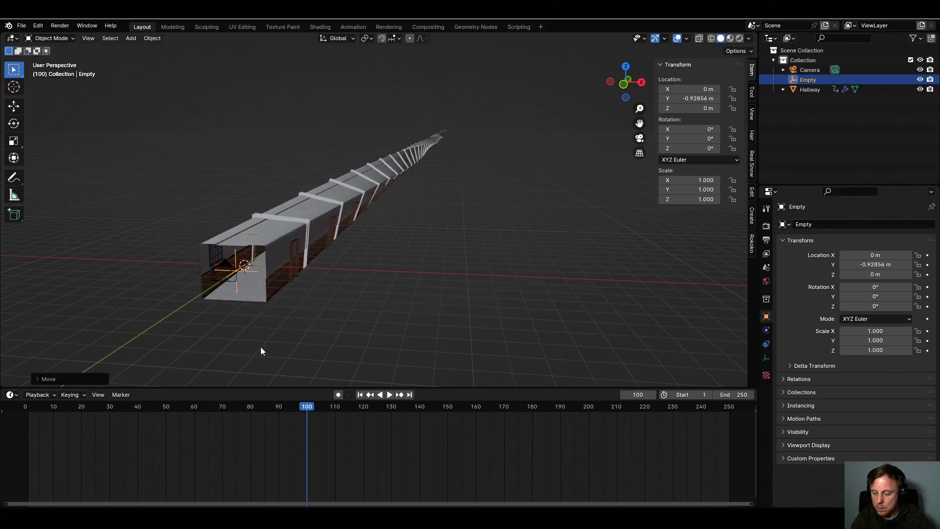
key(KP_0)
drag(313, 402, 26, 413)
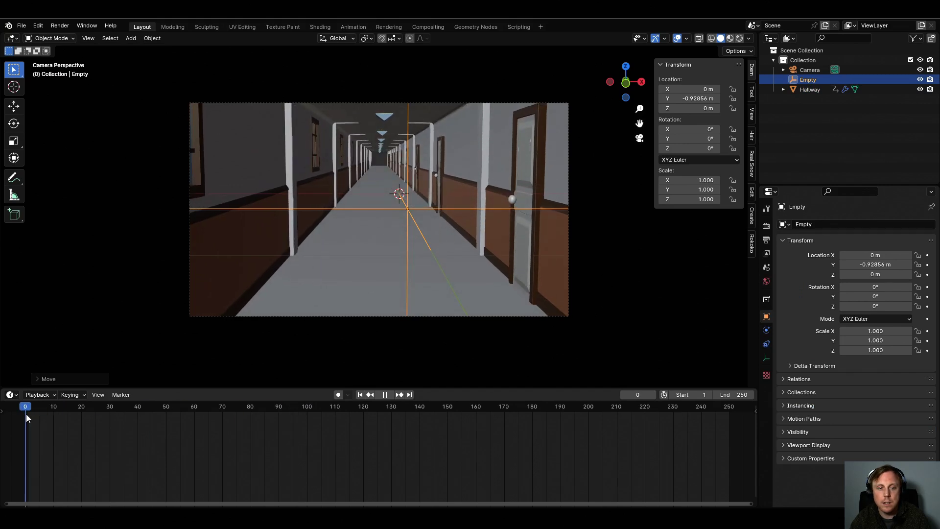
- Play the twist animation through the camera, rewind to frame 1, and play again
click(390, 394)
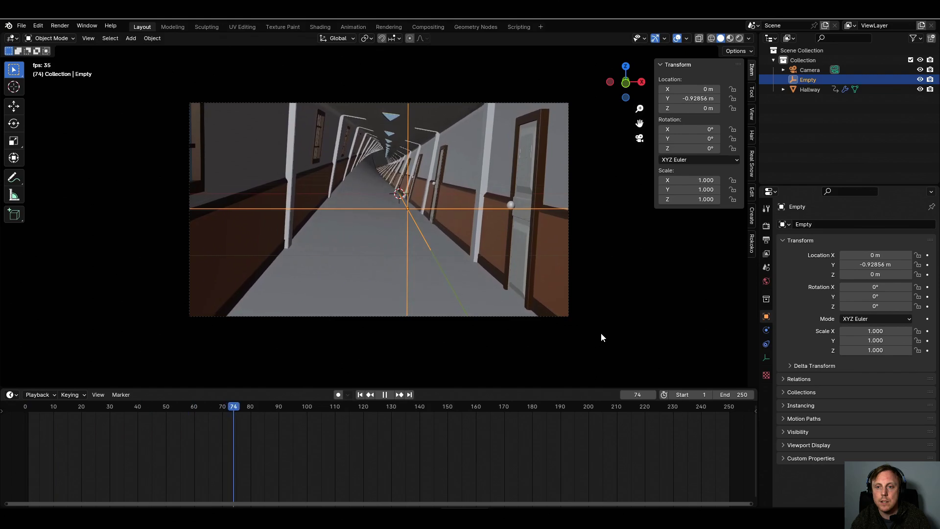
click(385, 394)
click(360, 395)
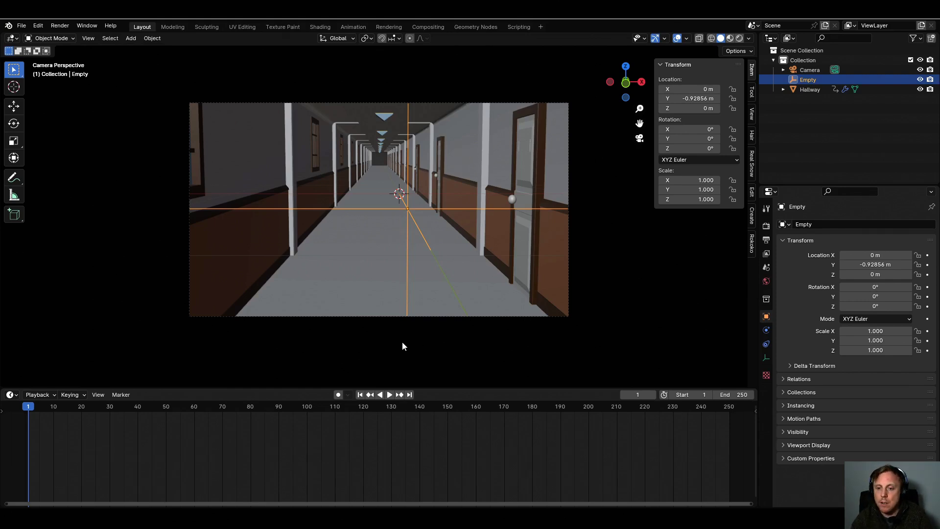
click(389, 394)
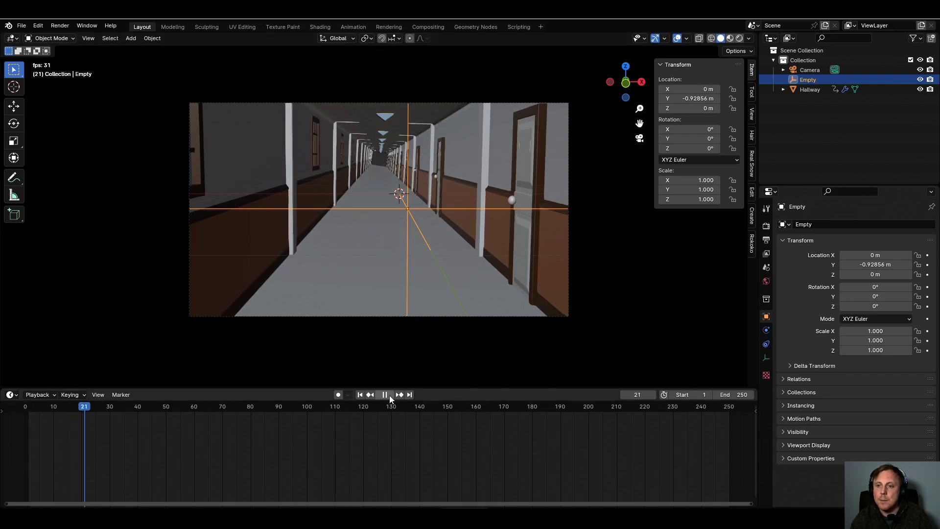